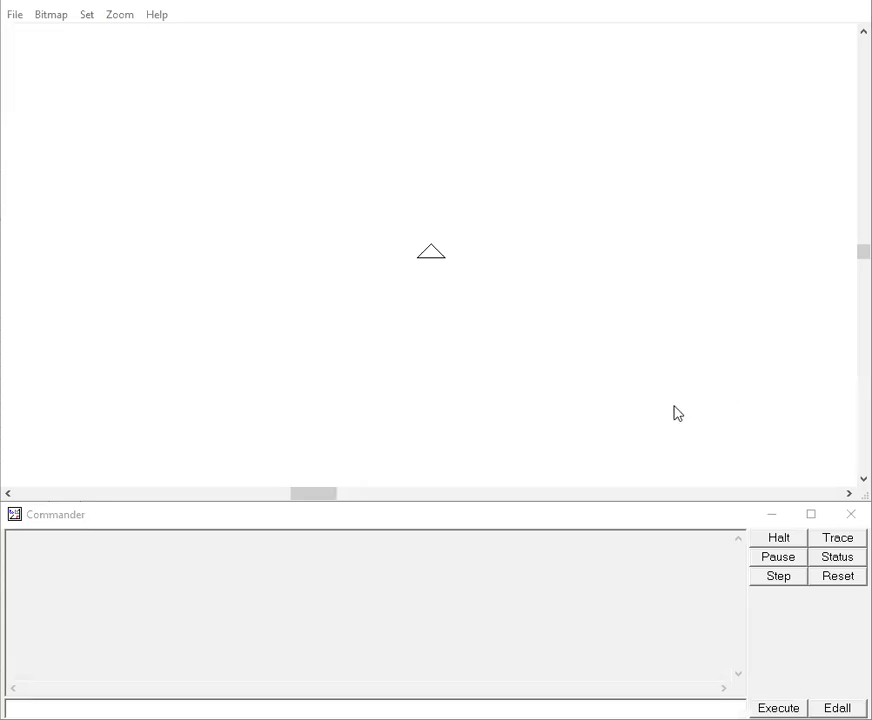
# Focus the Commander input line, ready for a turtle command
pyautogui.click(391, 654)
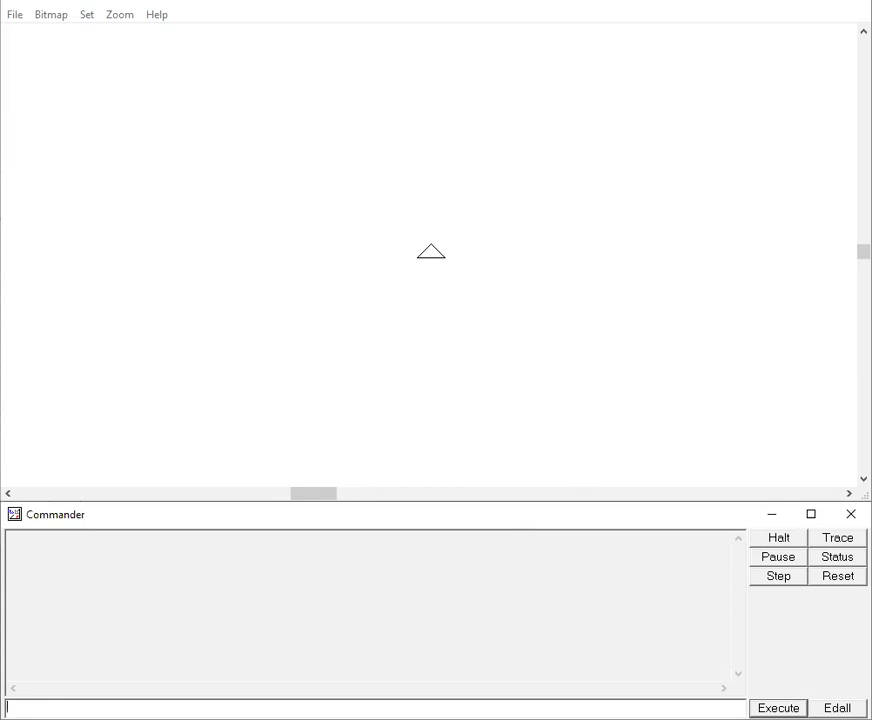
pyautogui.write('CIRCLE')
pyautogui.write('5')
pyautogui.write('0')
# Run CIRCLE 50 to draw a radius-50 circle around the turtle
pyautogui.press('Return')
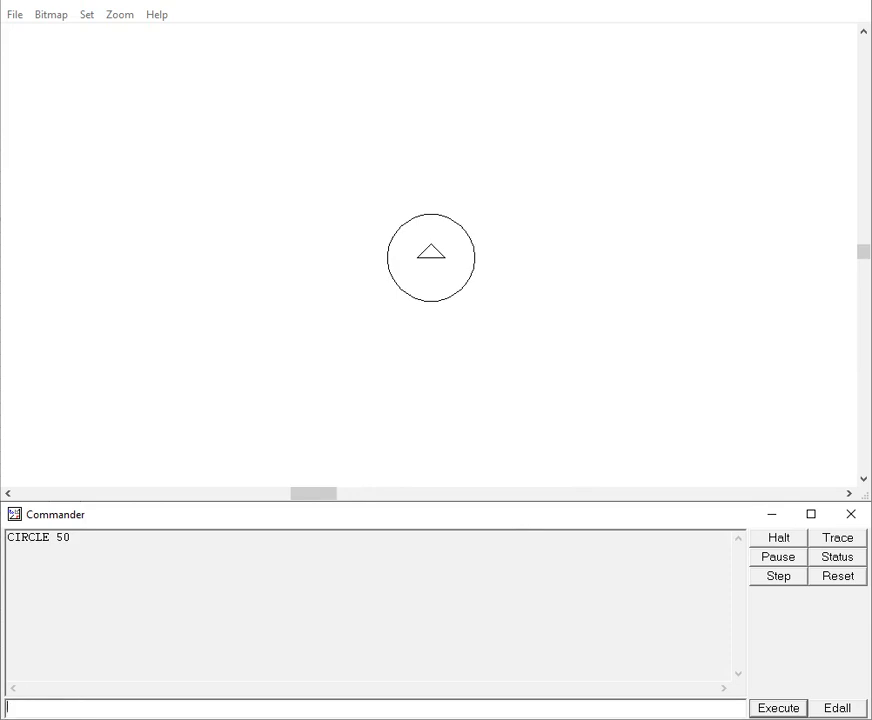
pyautogui.write('CIRCLE 200')
# Run CIRCLE 200 to draw a concentric radius-200 circle around the turtle
pyautogui.press('Return')
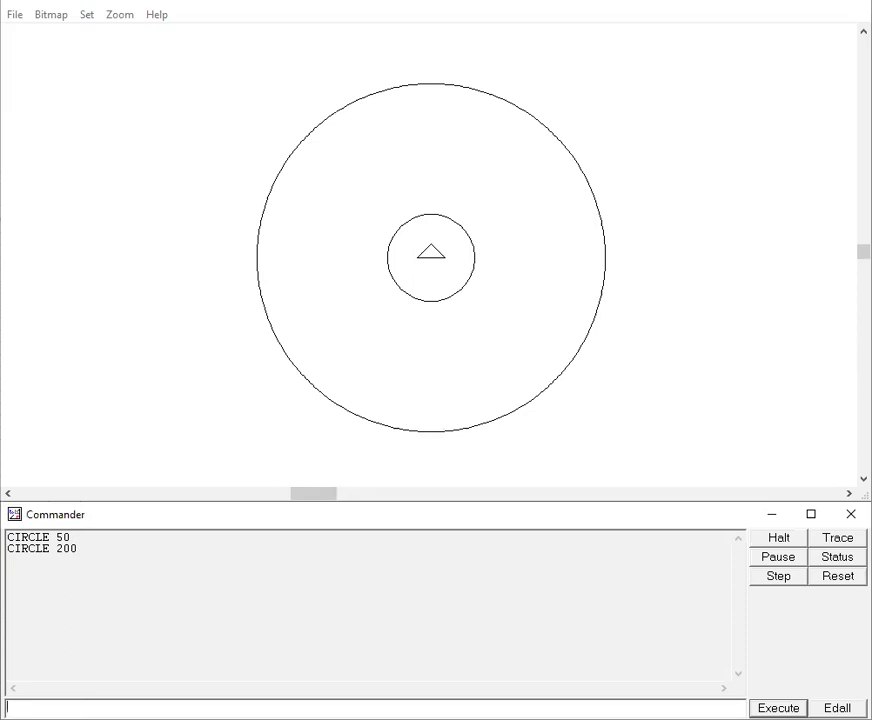